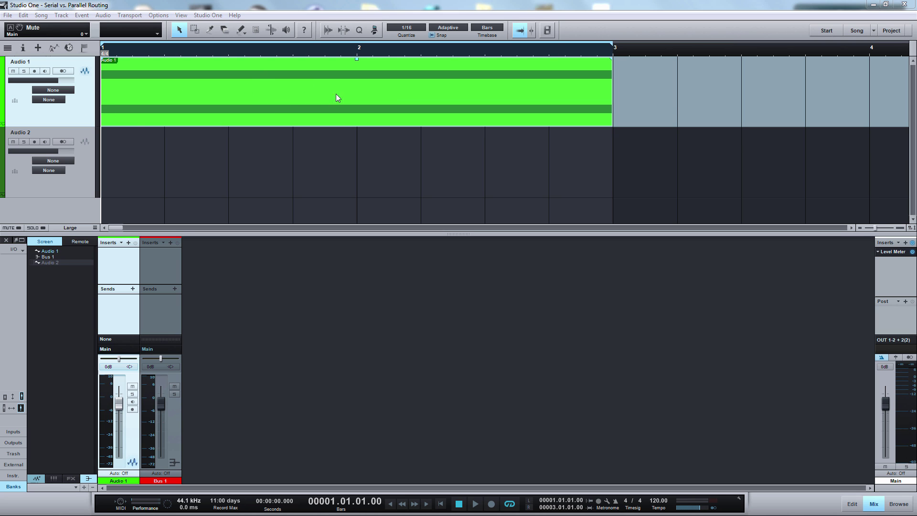
Step: Inspect the Audio 1 event's waveform, then return to the mixer and briefly play it
double_click(292, 97)
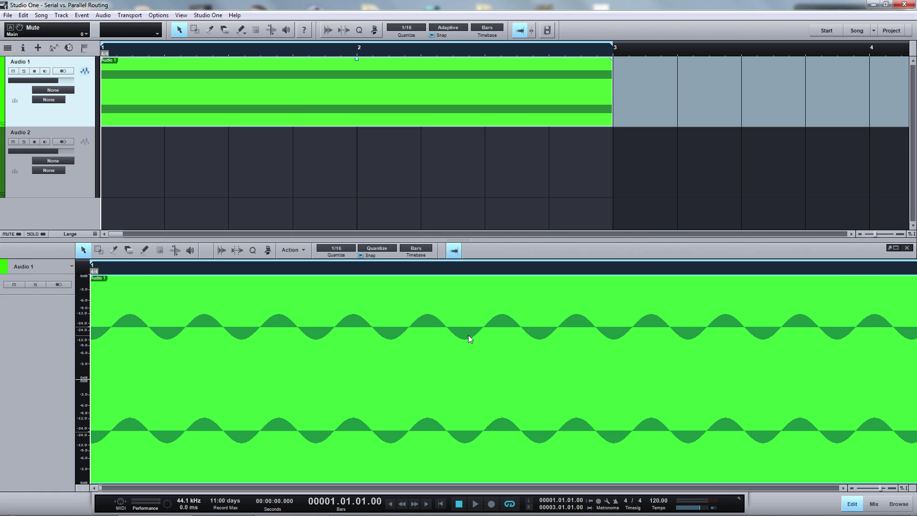
key(F3)
key(space)
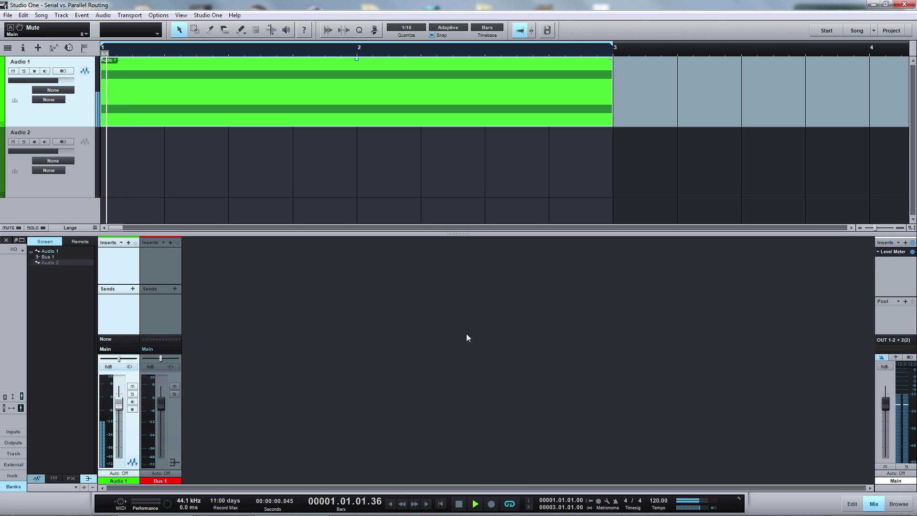
key(space)
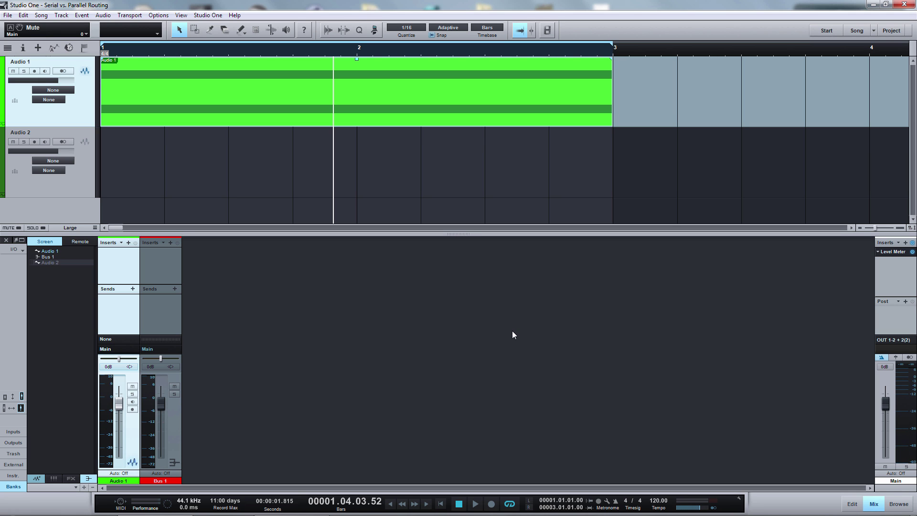
Step: Mute the Main output, open its Level Meter and play, reading -12.0 dB
click(884, 465)
click(894, 253)
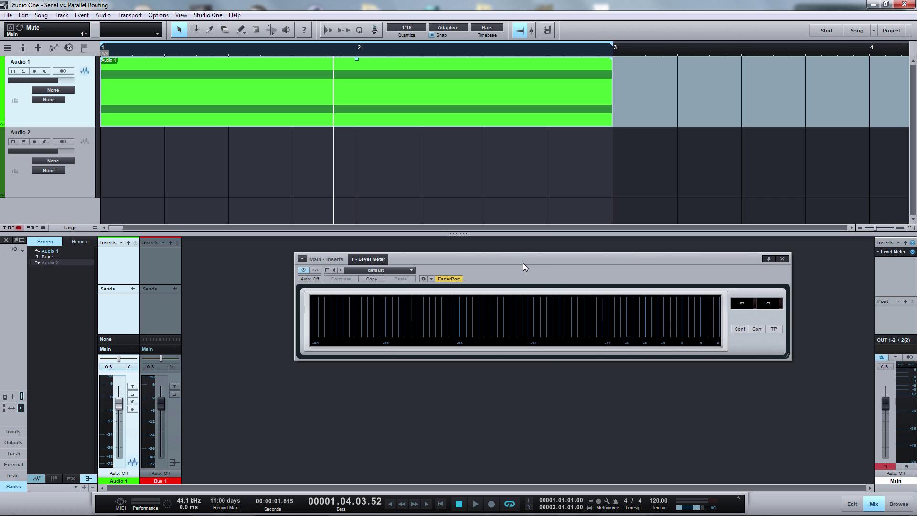
key(space)
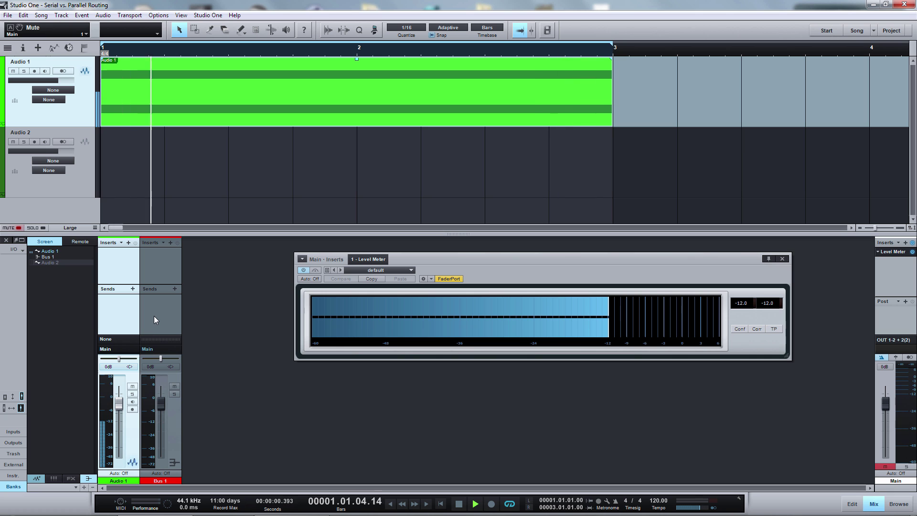
Step: Change Audio 1's output destination from Main to Bus 1
click(106, 349)
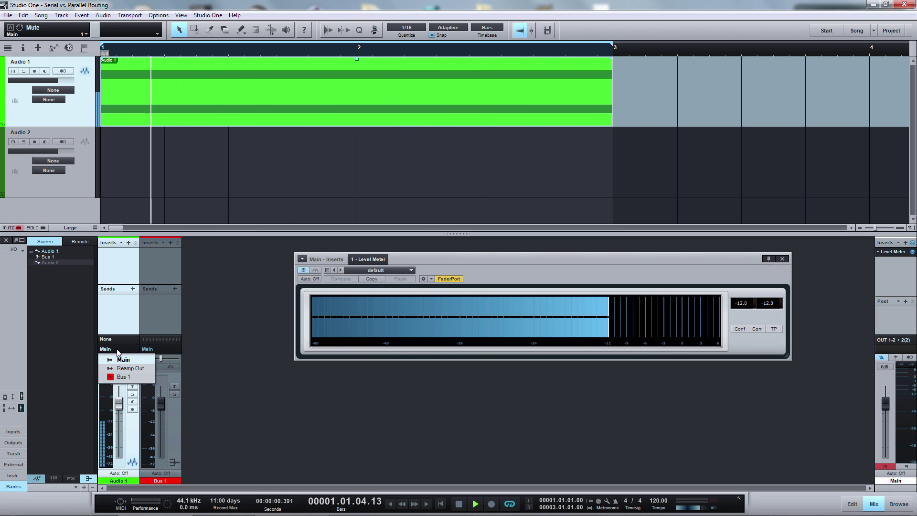
click(122, 377)
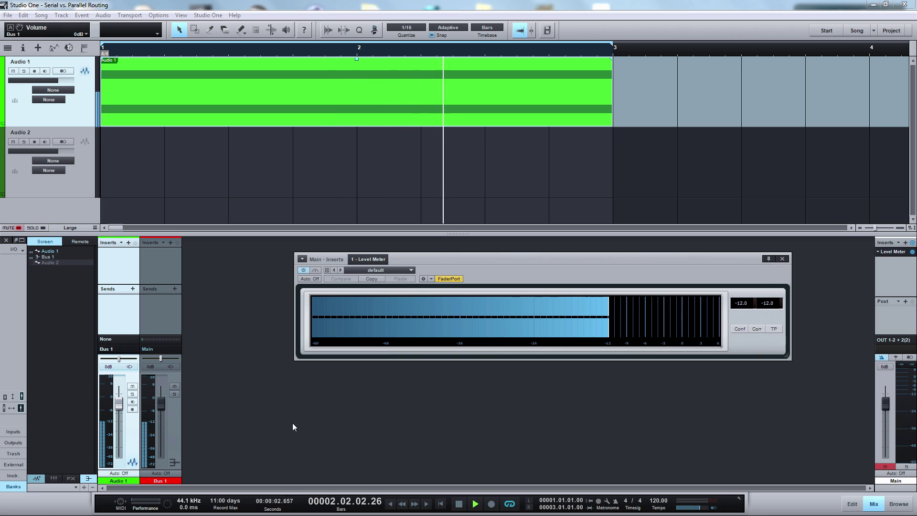
right_click(112, 308)
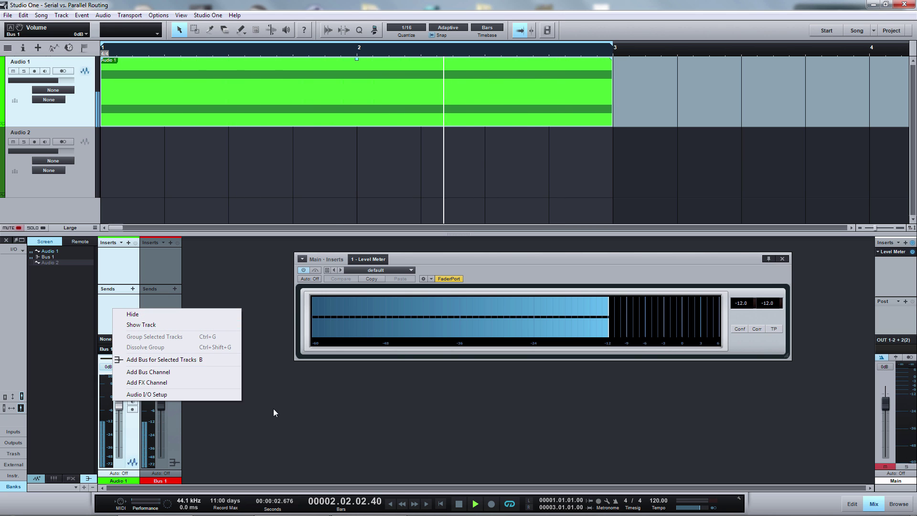
click(272, 266)
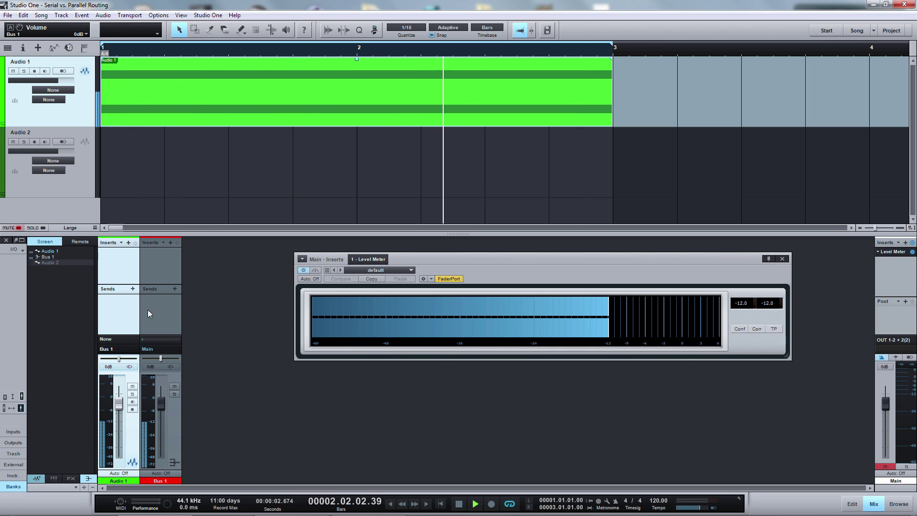
click(107, 349)
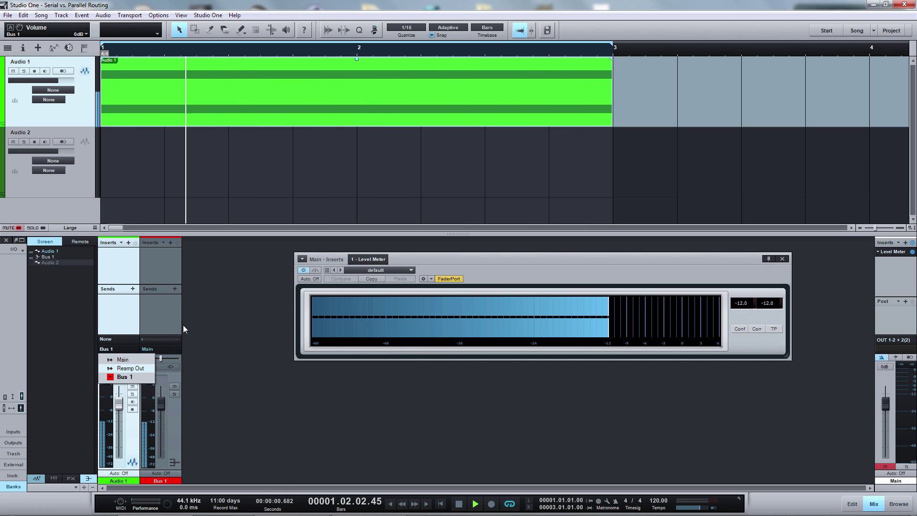
click(250, 363)
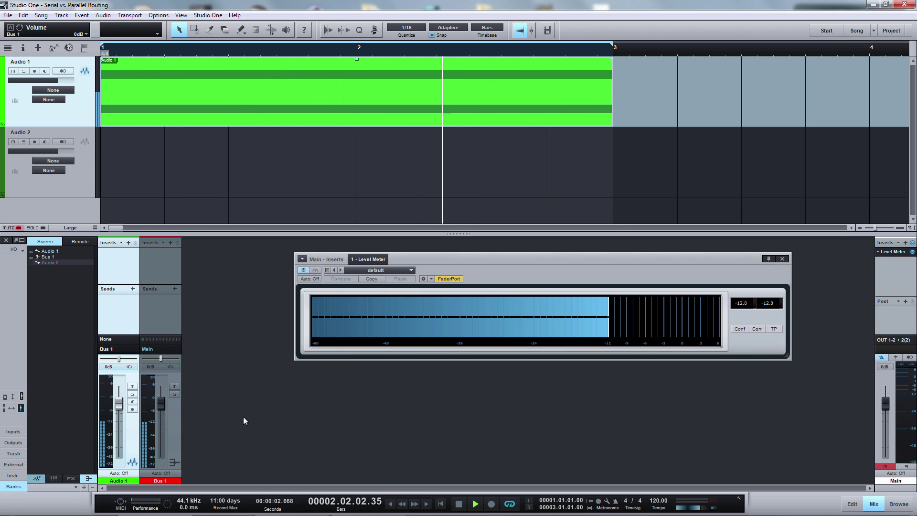
click(162, 403)
drag(161, 404, 159, 442)
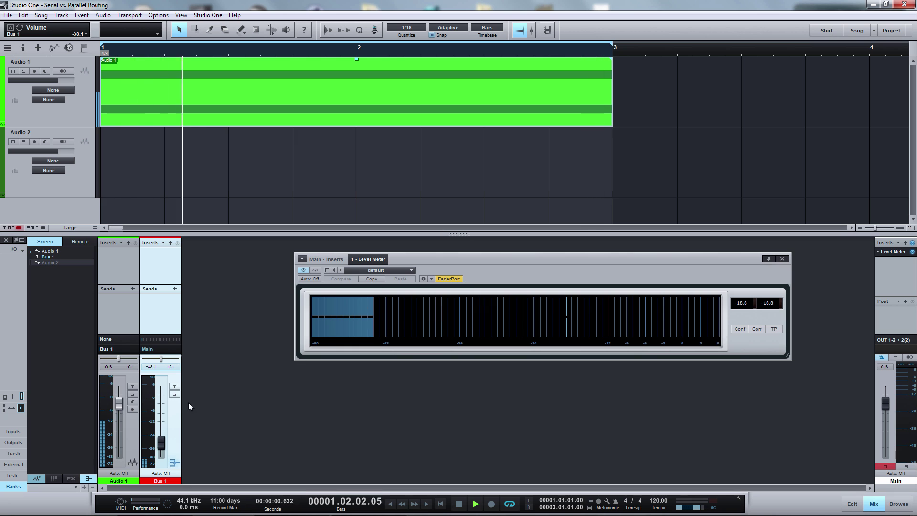
alt+click(159, 442)
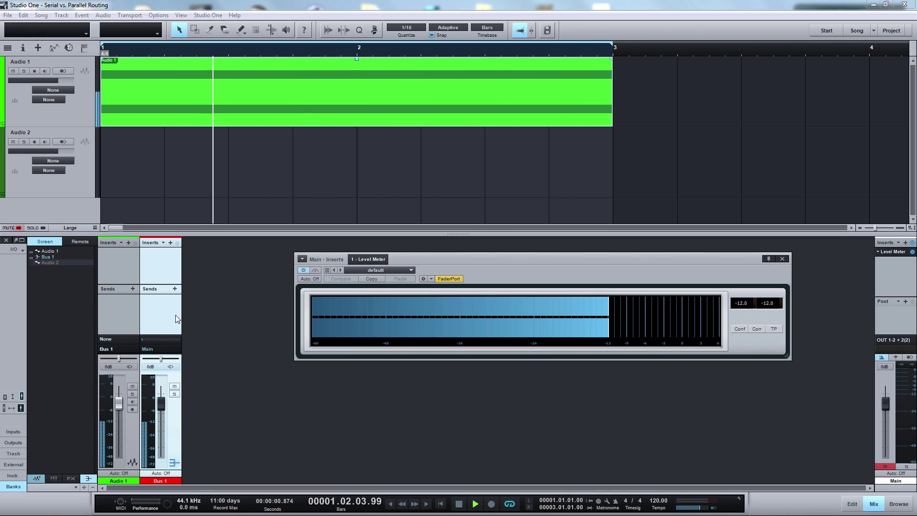
Step: Route Audio 1's output back to Main and add a Bus 1 send at -6.0
click(110, 349)
click(123, 360)
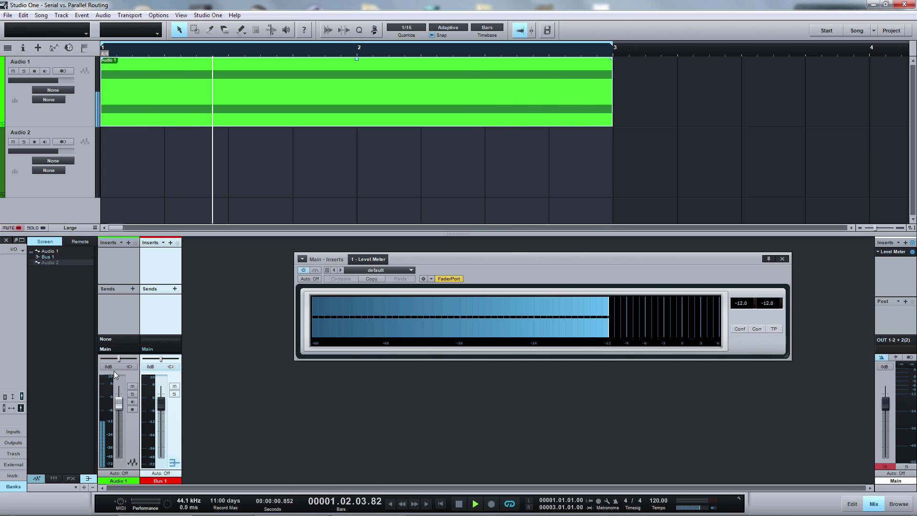
click(132, 289)
click(156, 316)
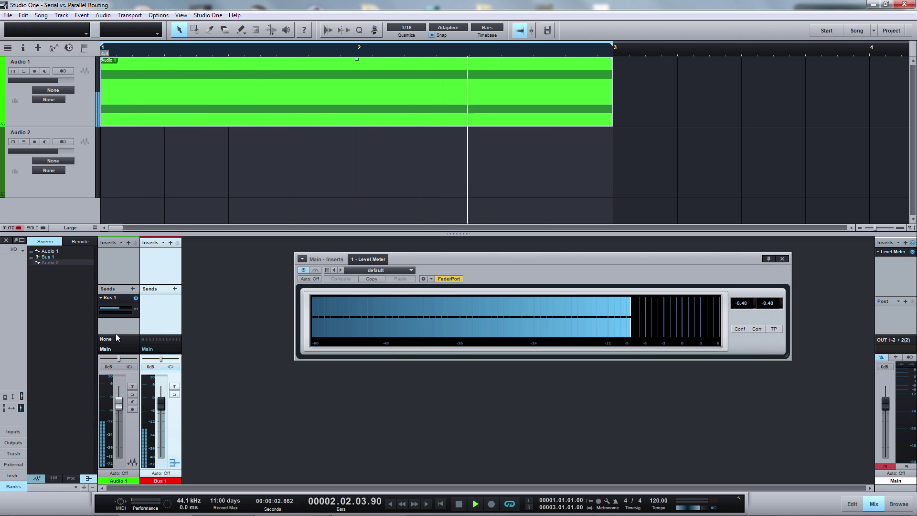
mouse_move(118, 308)
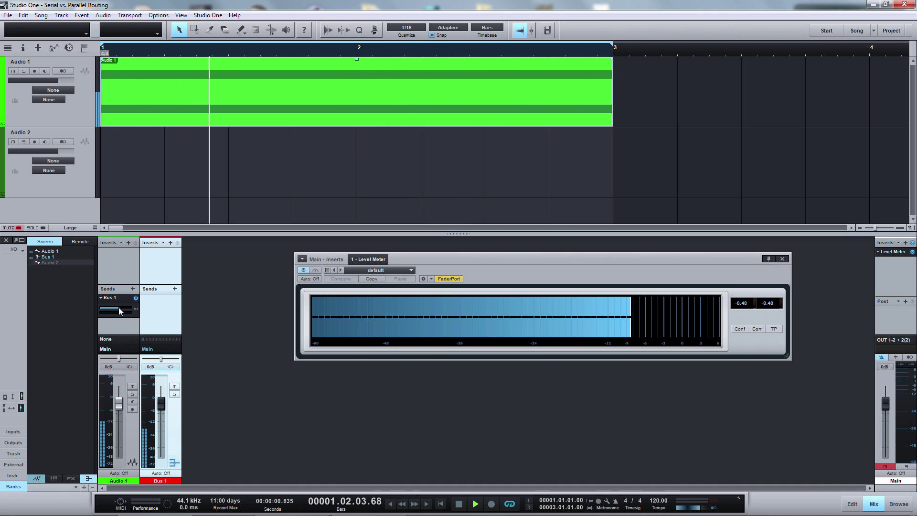
Step: Reset the Bus 1 send to 0 dB and select Audio 1; master reads -5.98 dB
alt+click(119, 307)
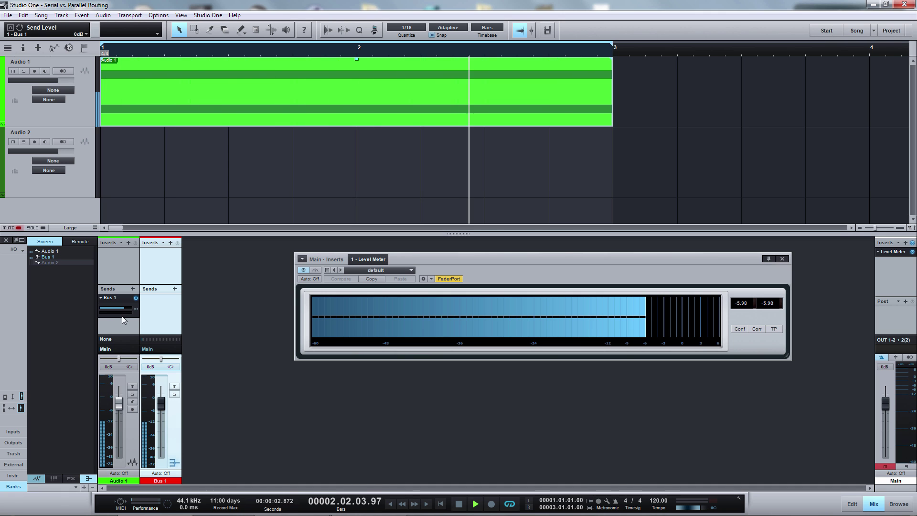
mouse_move(122, 308)
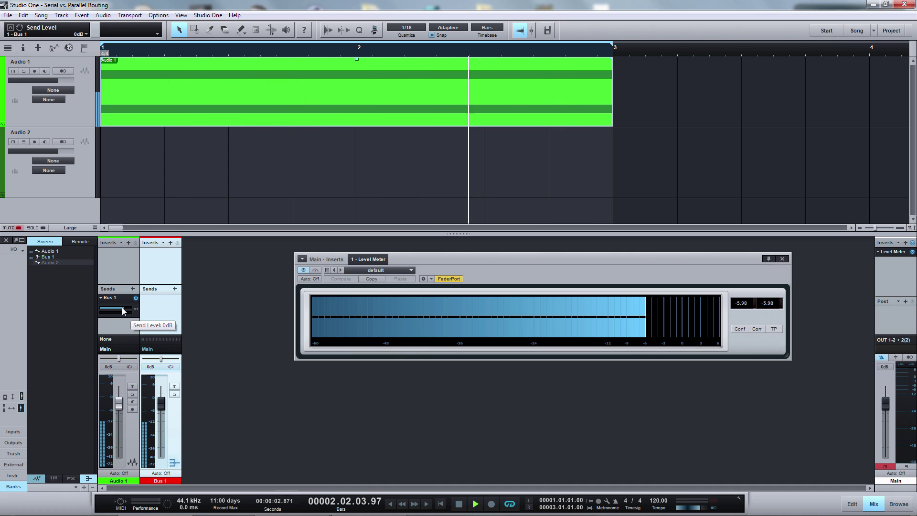
click(122, 307)
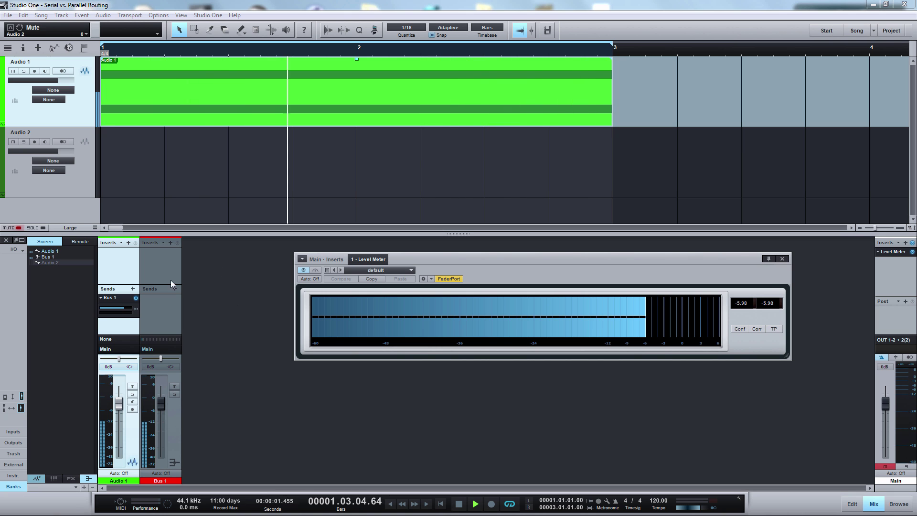
Step: Mute the Bus 1 send, copy the Audio 1 event onto Audio 2, and show Audio 2's channel in the mixer
click(136, 297)
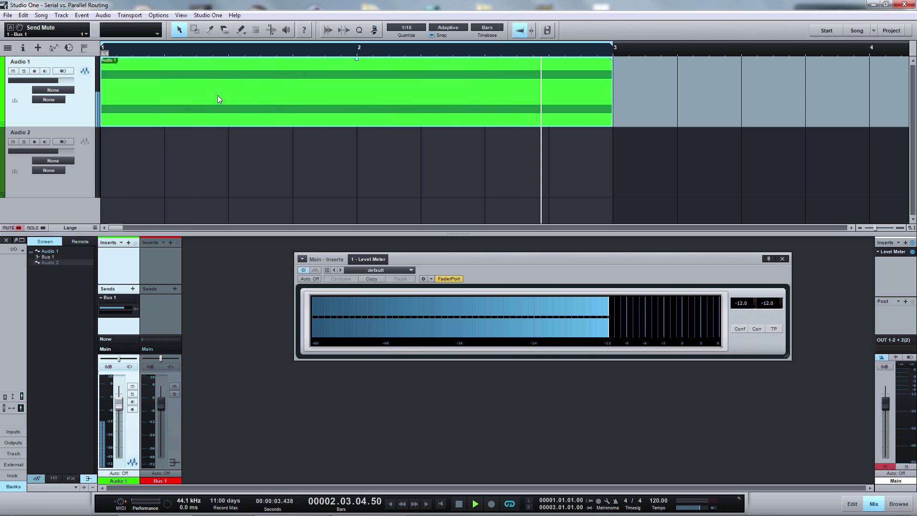
drag(218, 78, 199, 156)
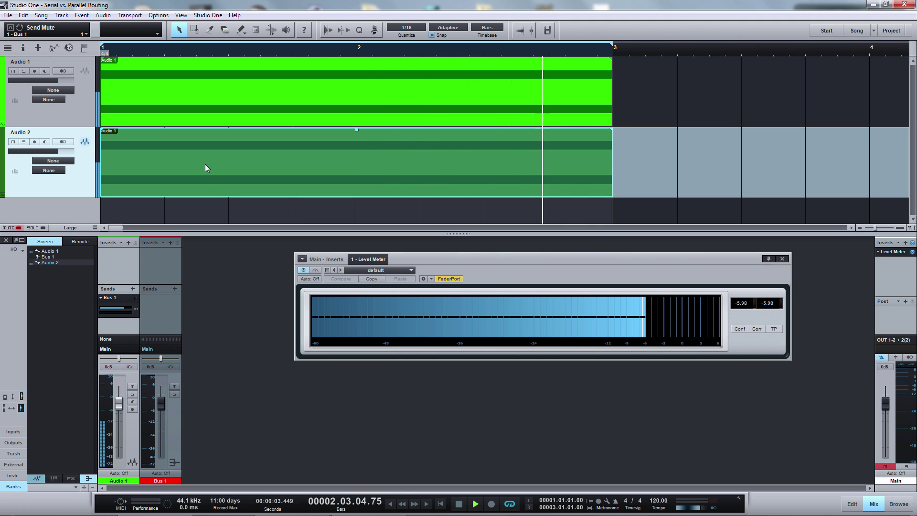
click(45, 264)
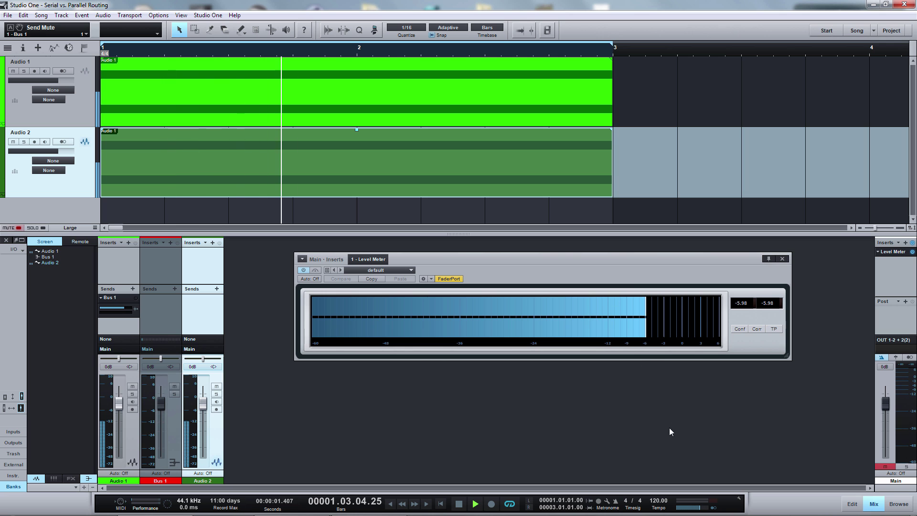
Step: Toggle Audio 2's mute off again, select Audio 1, and turn on Autoscroll
click(216, 386)
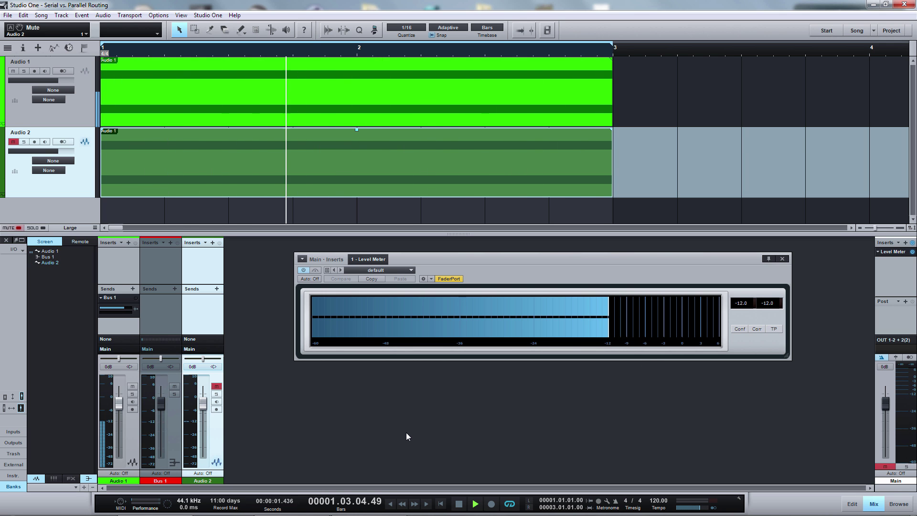
click(216, 386)
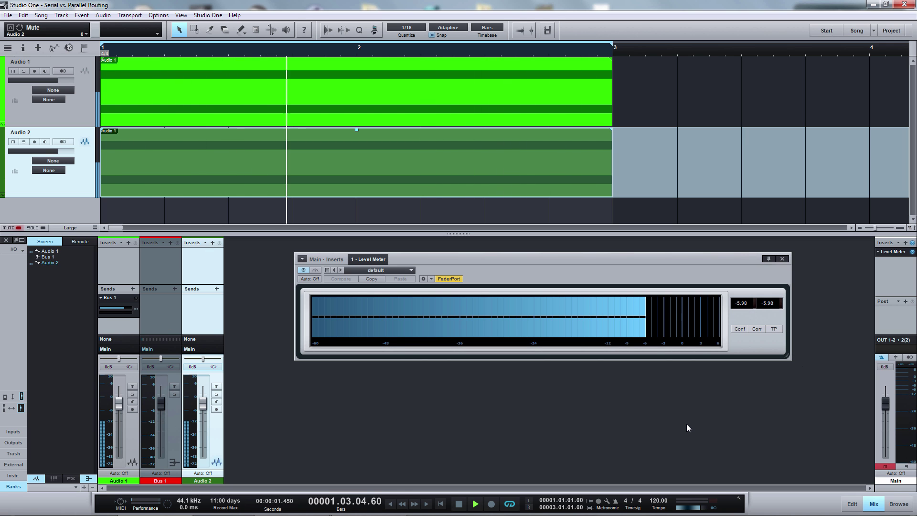
key(Up)
key(f)
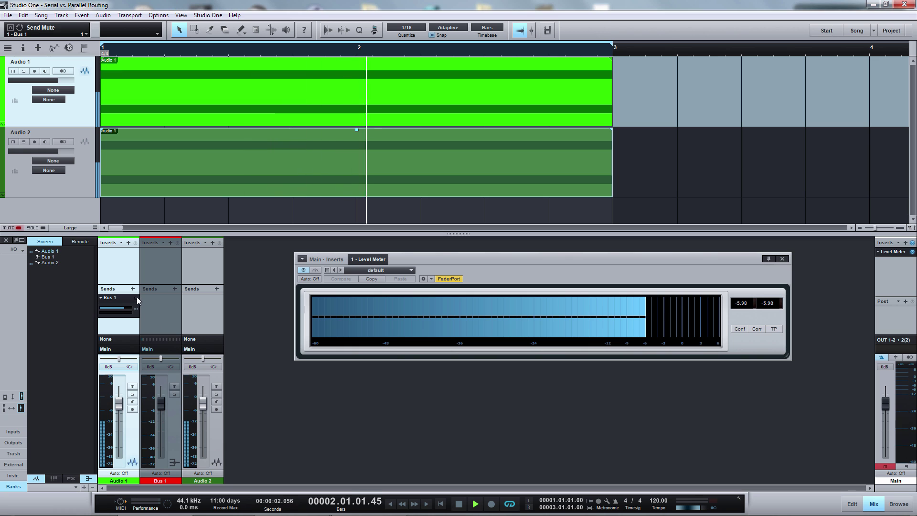
Step: Mute Audio 2 and select the Bus 1 channel, keeping the master at -5.98 dB
click(217, 386)
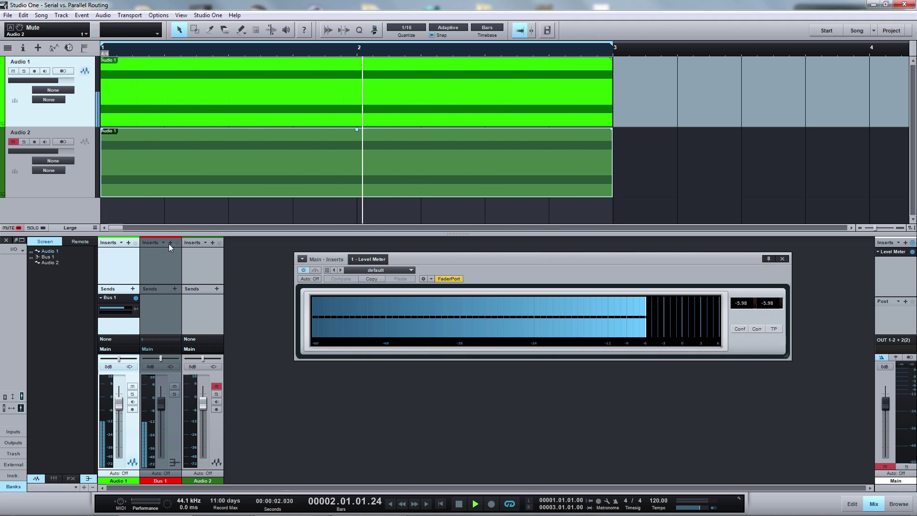
click(164, 261)
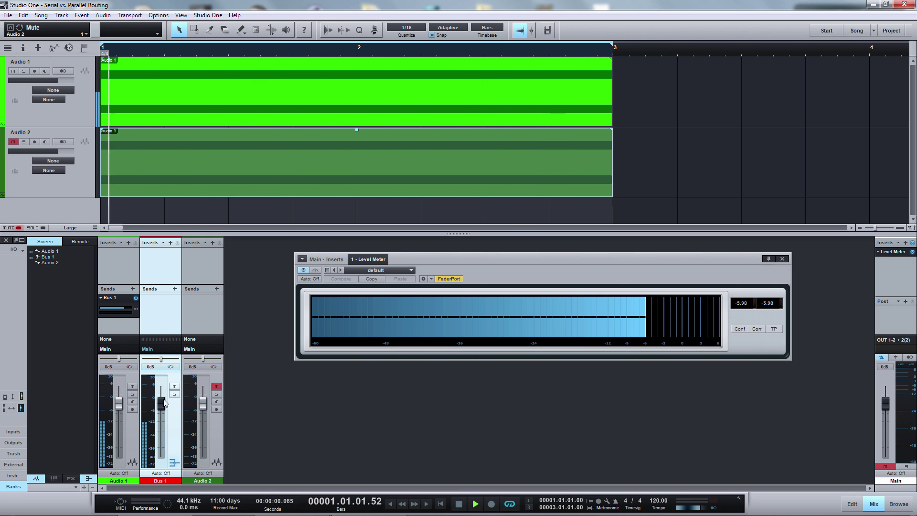
mouse_move(161, 403)
mouse_down()
mouse_move(164, 468)
mouse_move(166, 418)
mouse_up()
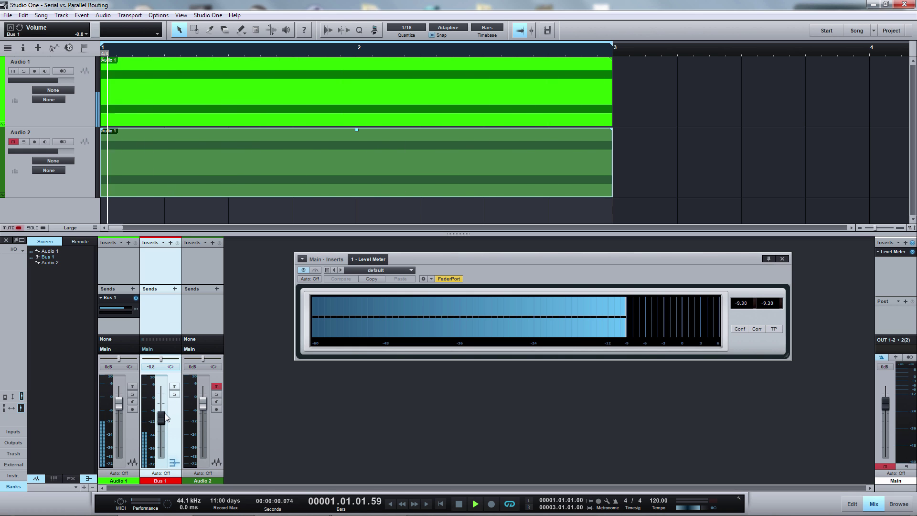
alt+click(166, 418)
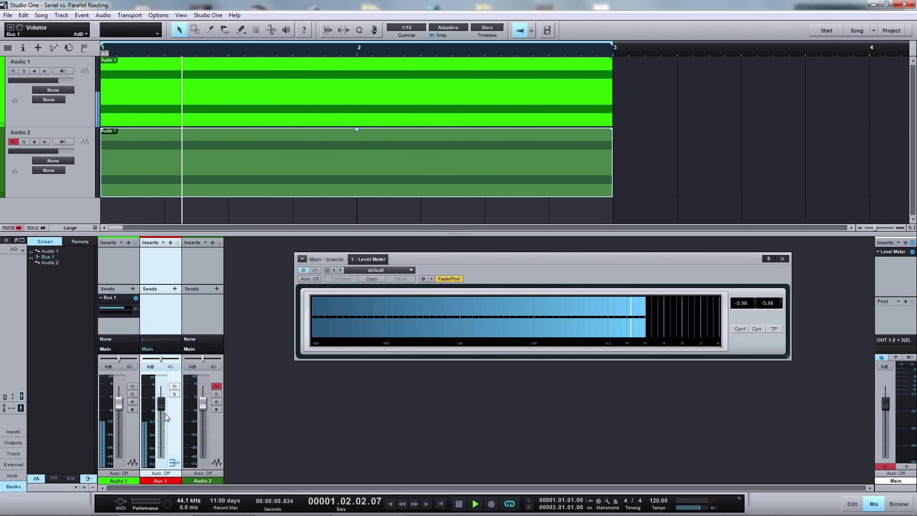
click(74, 182)
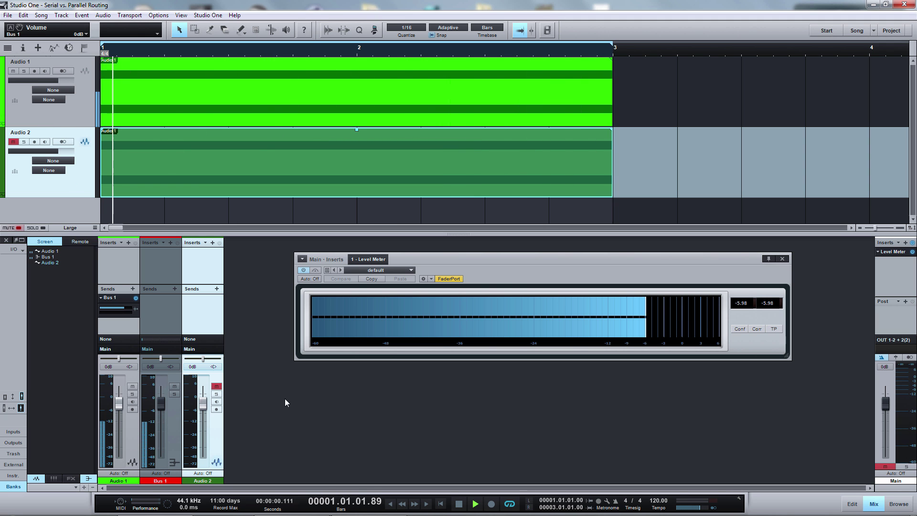